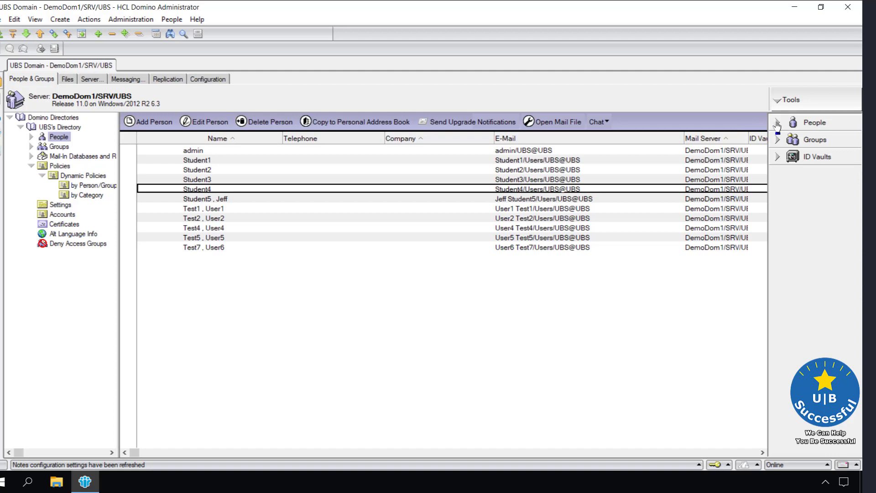
Start a common name change for the Student4 person record
{"action": "left_click", "coordinate": [777, 124]}
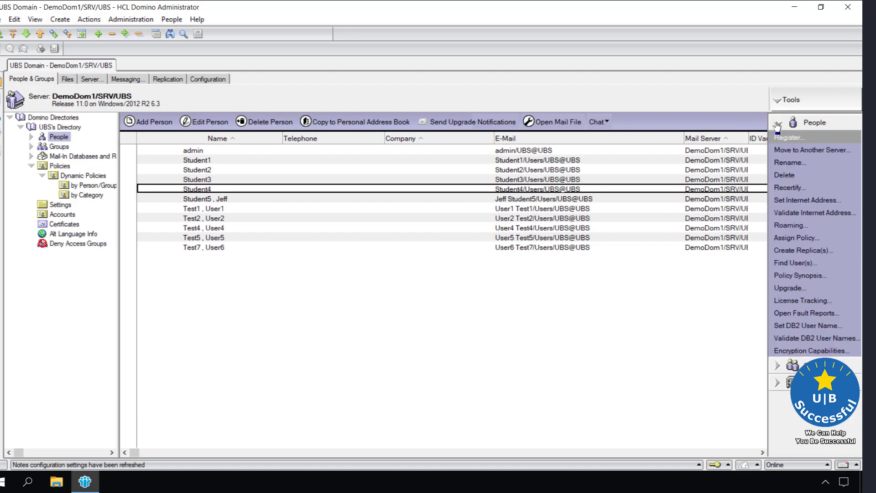
{"action": "left_click", "coordinate": [789, 164]}
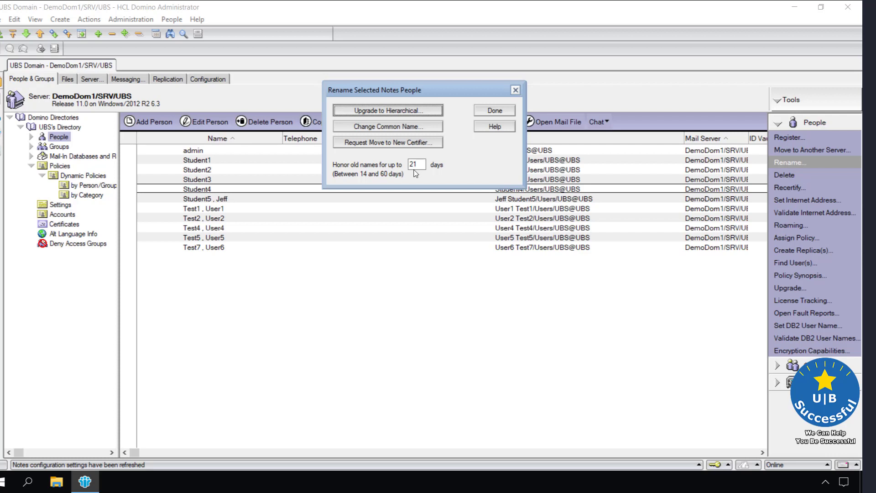
{"action": "left_click", "coordinate": [404, 127]}
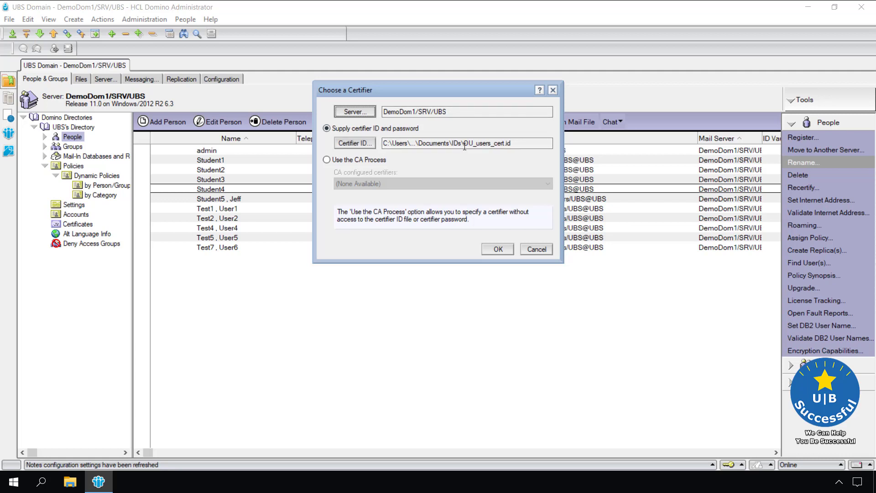
Choose OU_users_cert.id as the certifier ID file for the rename and accept the certifier selection
{"action": "left_click_drag", "start_coordinate": [456, 93], "coordinate": [366, 91]}
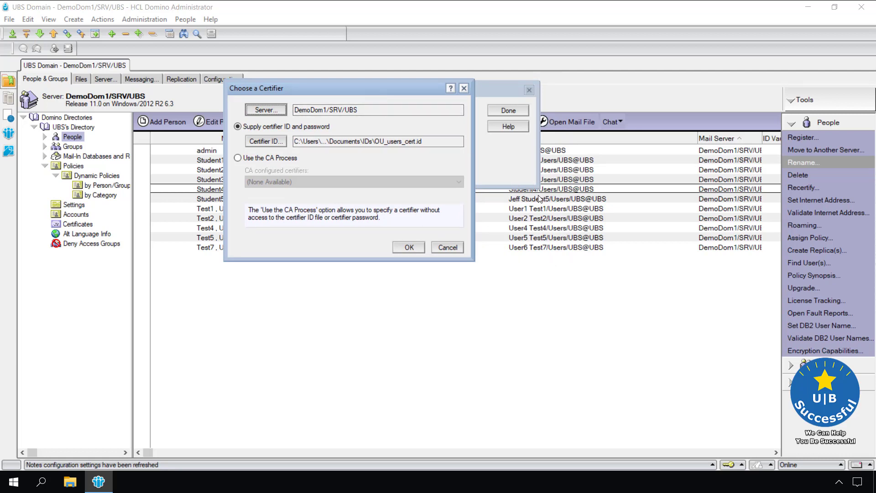
{"action": "left_click", "coordinate": [403, 145]}
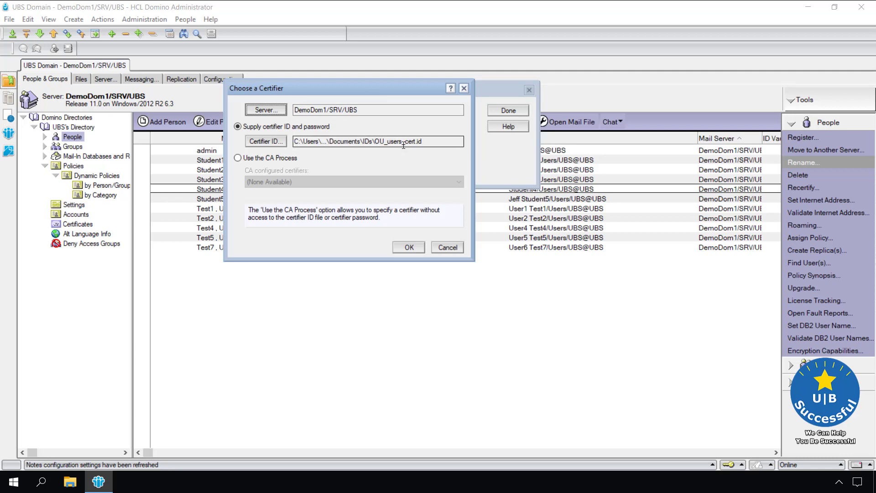
{"action": "left_click", "coordinate": [261, 141]}
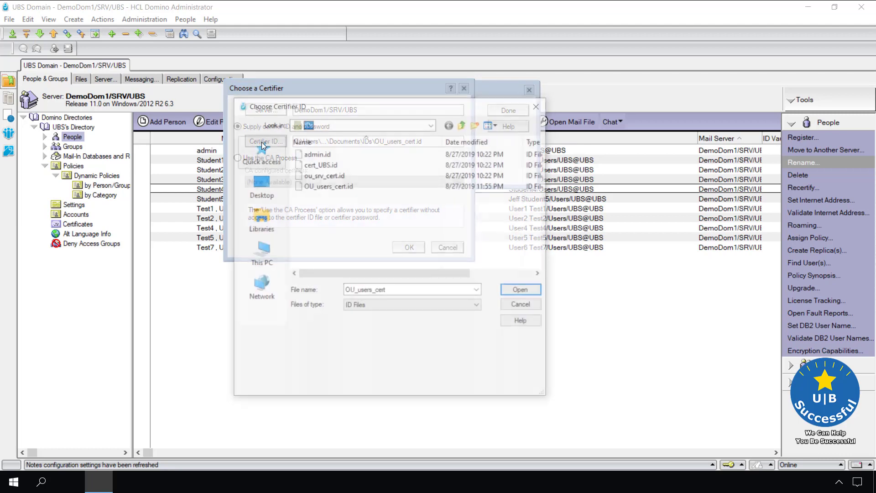
{"action": "left_click", "coordinate": [332, 187]}
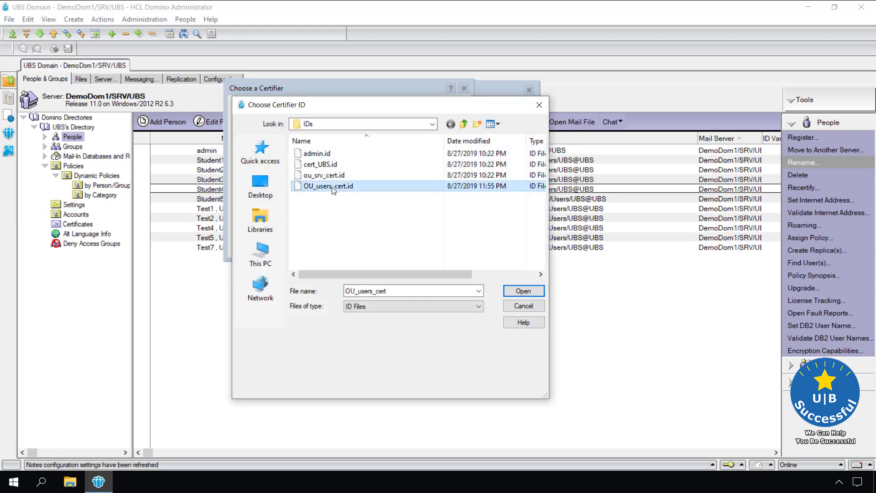
{"action": "left_click", "coordinate": [520, 292]}
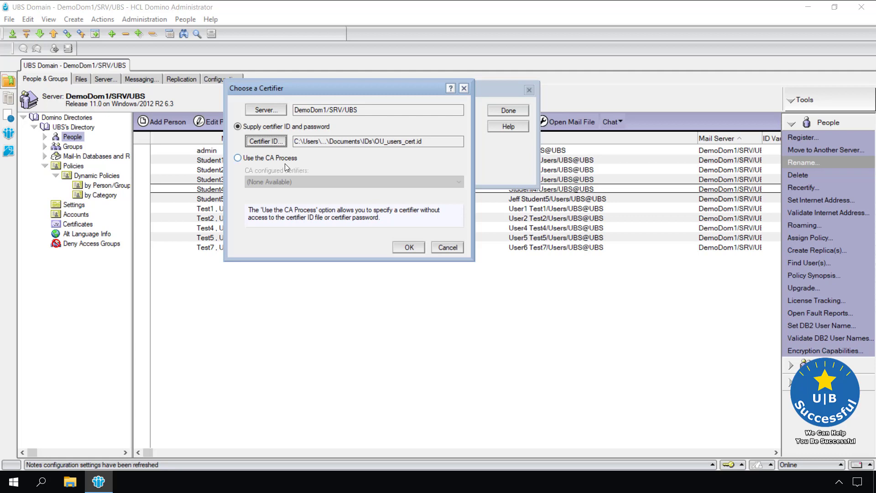
{"action": "left_click", "coordinate": [409, 247]}
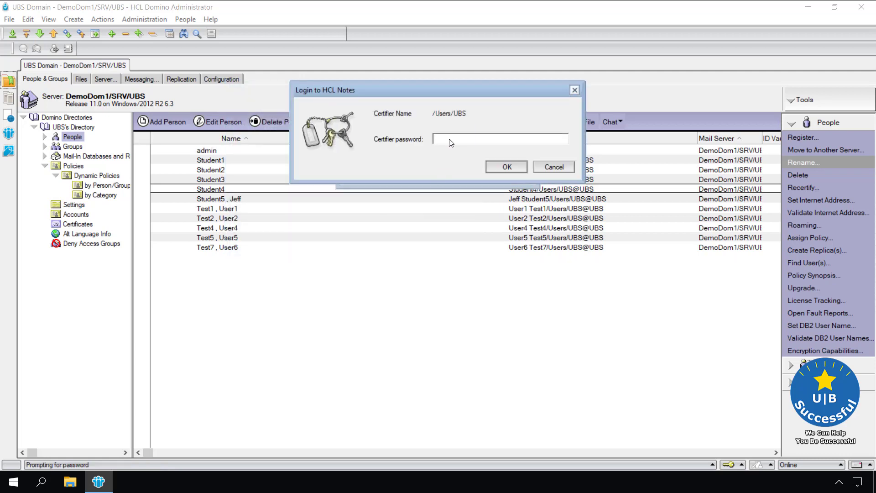
Enter the certifier password for /Users/UBS and accept the proposed certificate expiration date
{"action": "type", "text": "XXXXXXXXXXXXXXXXXX"}
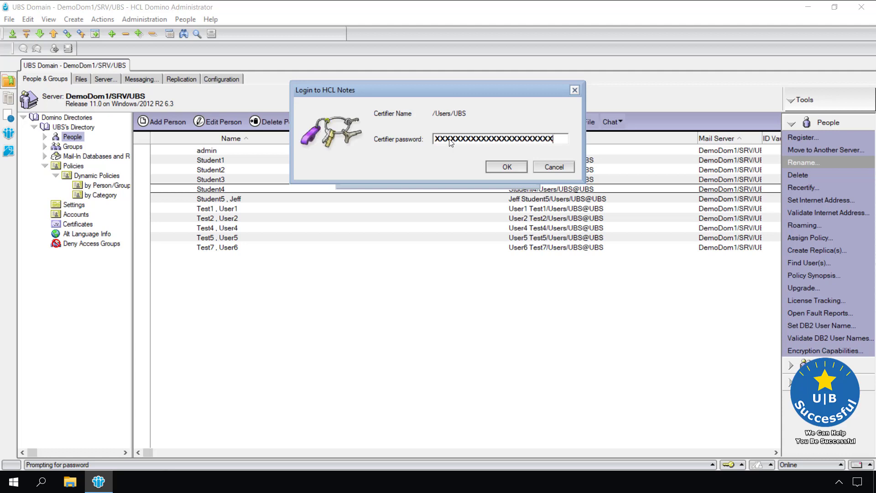
{"action": "key", "text": "Return"}
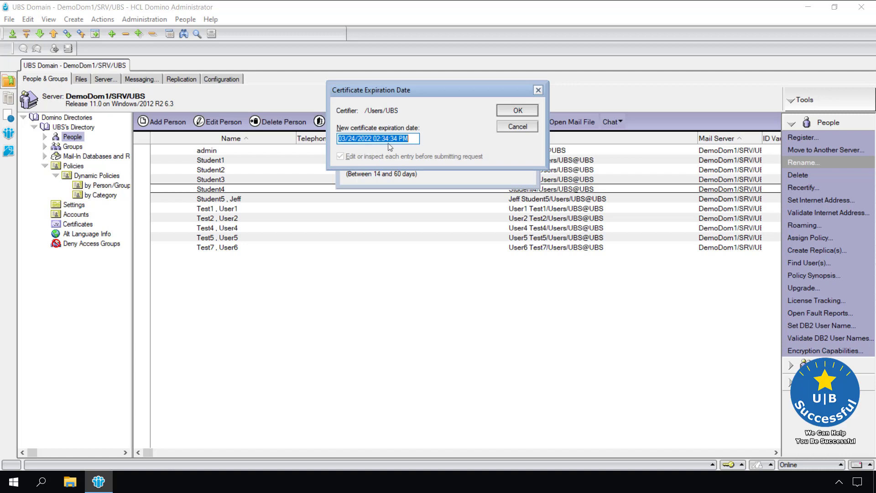
{"action": "left_click", "coordinate": [511, 112]}
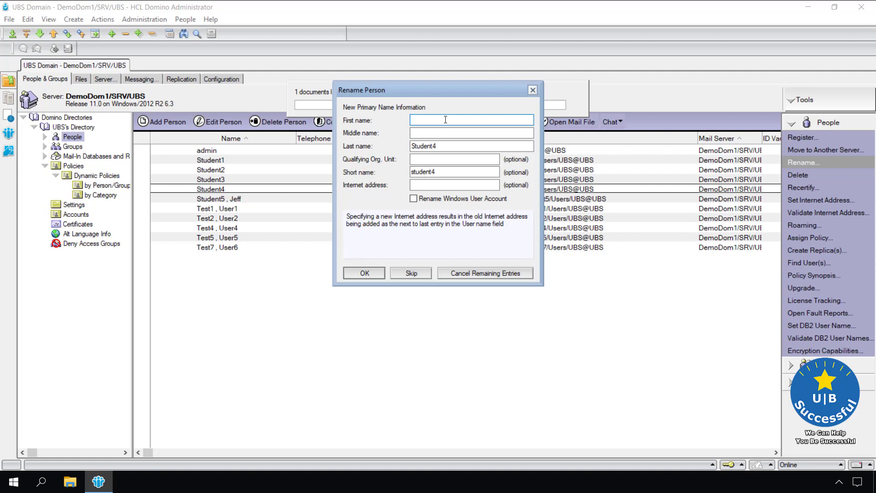
Enter the person's new first name, last name and short name, set the qualifying org. unit to Sales, and submit the rename
{"action": "type", "text": "John"}
{"action": "left_click_drag", "start_coordinate": [447, 146], "coordinate": [372, 144]}
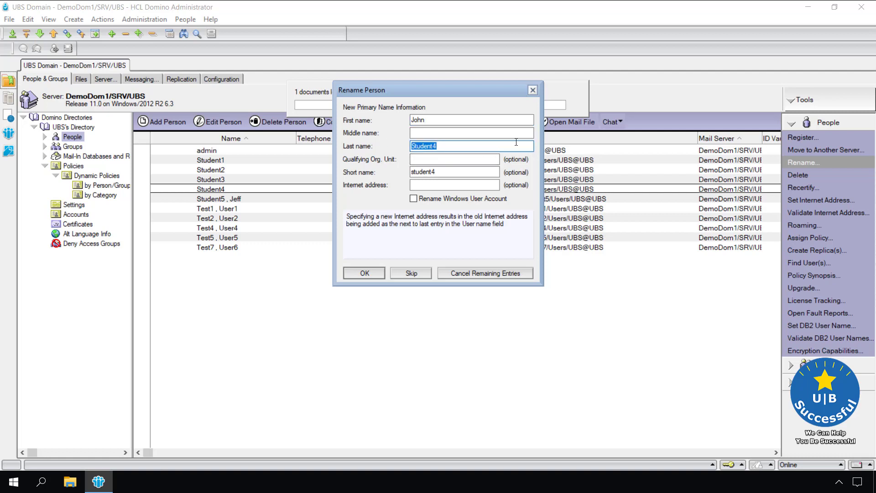
{"action": "type", "text": "Doe"}
{"action": "key", "text": "Tab"}
{"action": "key", "text": "Tab"}
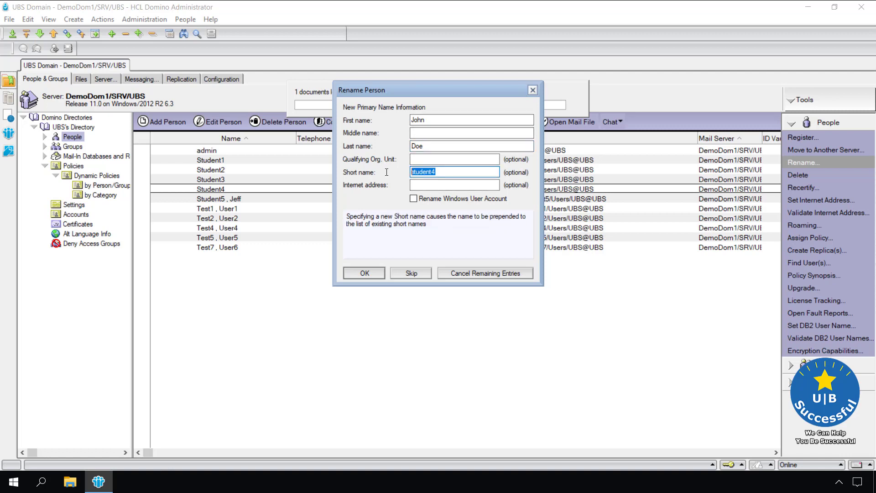
{"action": "type", "text": "jdoe"}
{"action": "left_click", "coordinate": [441, 160]}
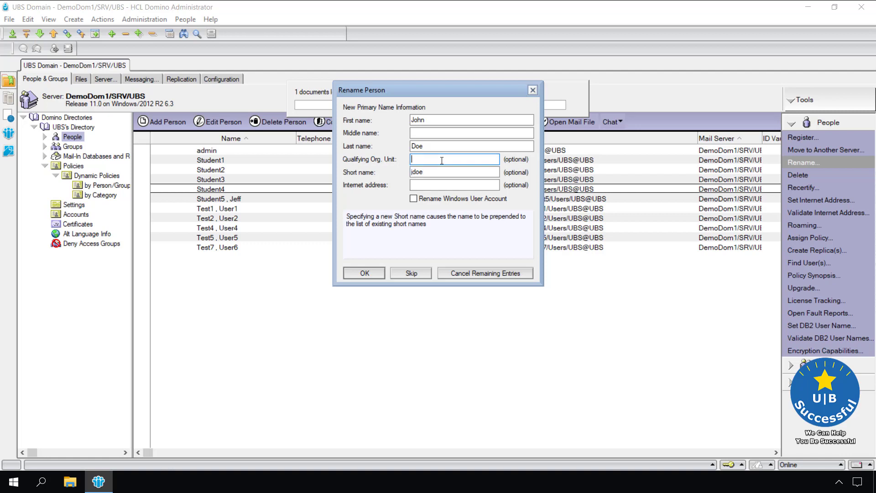
{"action": "type", "text": "Sales"}
{"action": "left_click", "coordinate": [369, 274]}
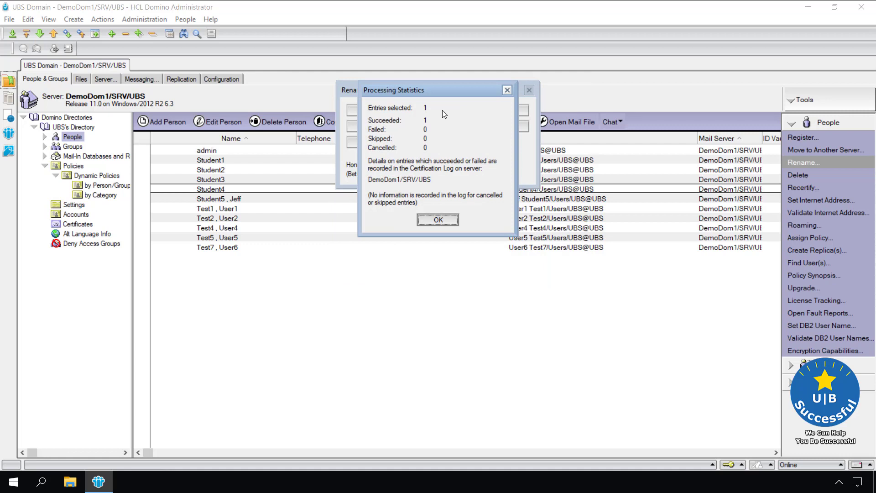
{"action": "left_click", "coordinate": [438, 220]}
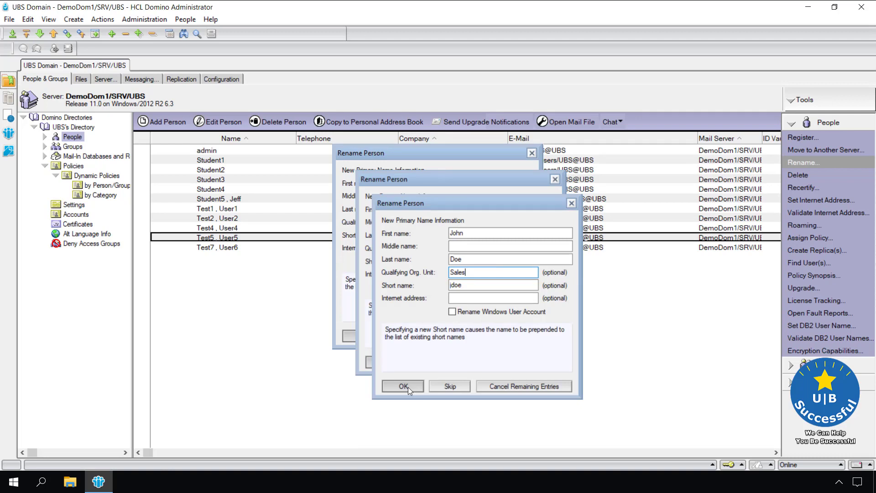
{"action": "left_click", "coordinate": [407, 386]}
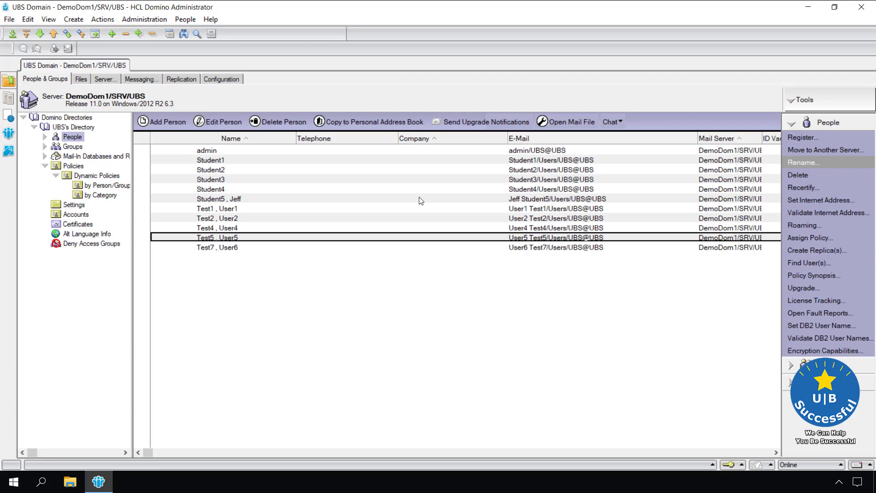
View the basic name and mail details in Student1's person document and close it
{"action": "double_click", "coordinate": [358, 160]}
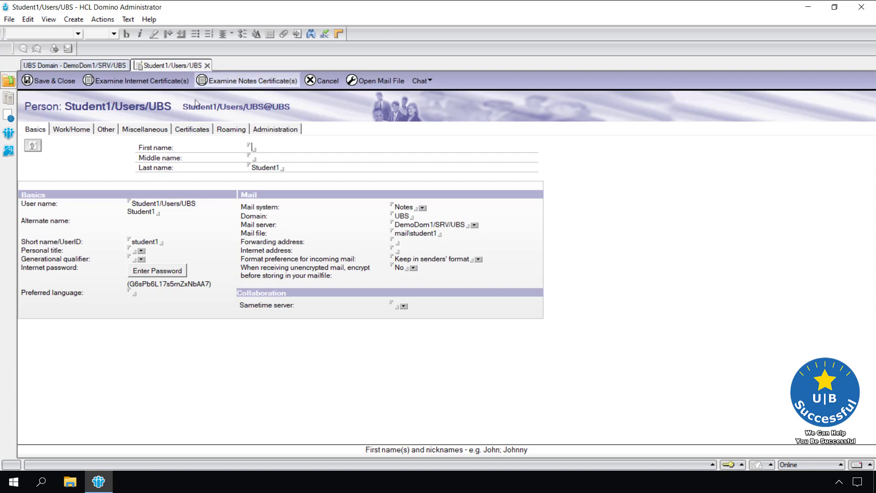
{"action": "left_click", "coordinate": [207, 65]}
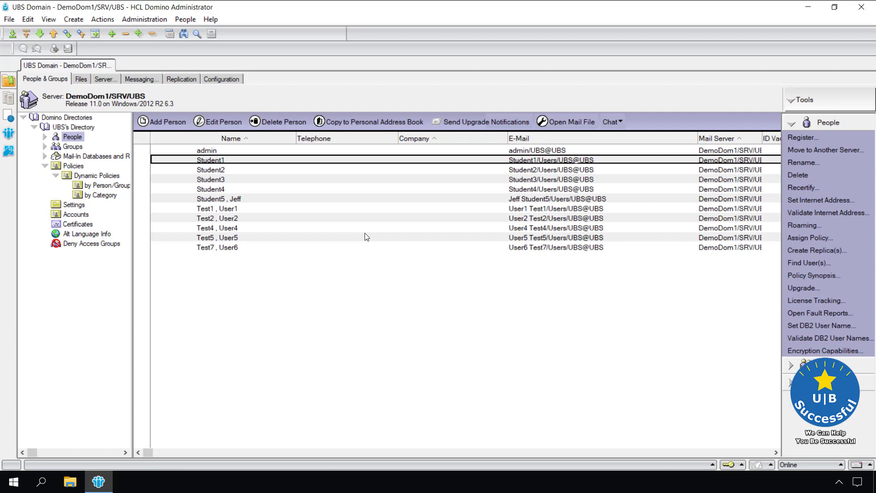
Open the Administration Requests database (admin4.nsf) from the server's files and dismiss its About document
{"action": "left_click", "coordinate": [82, 80]}
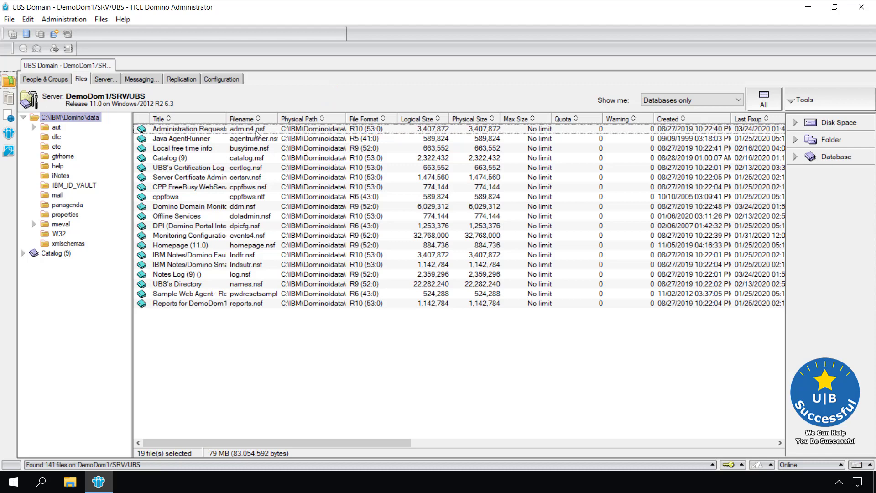
{"action": "left_click", "coordinate": [110, 80]}
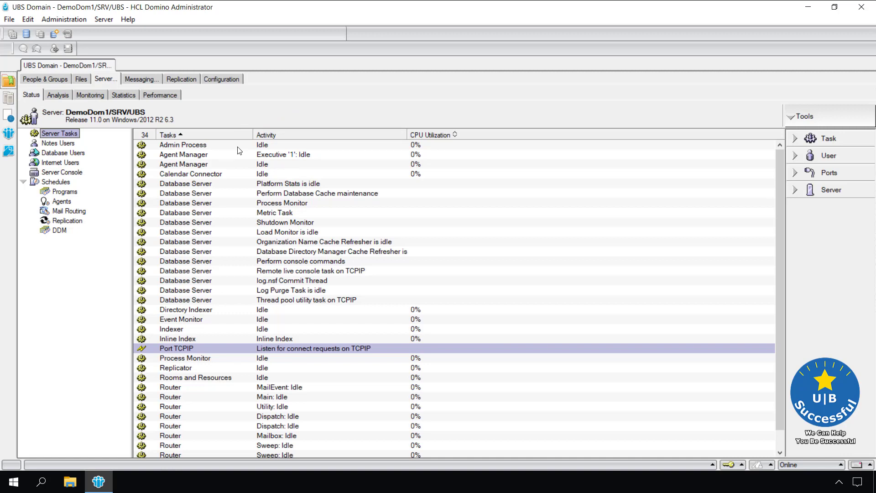
{"action": "left_click", "coordinate": [82, 80]}
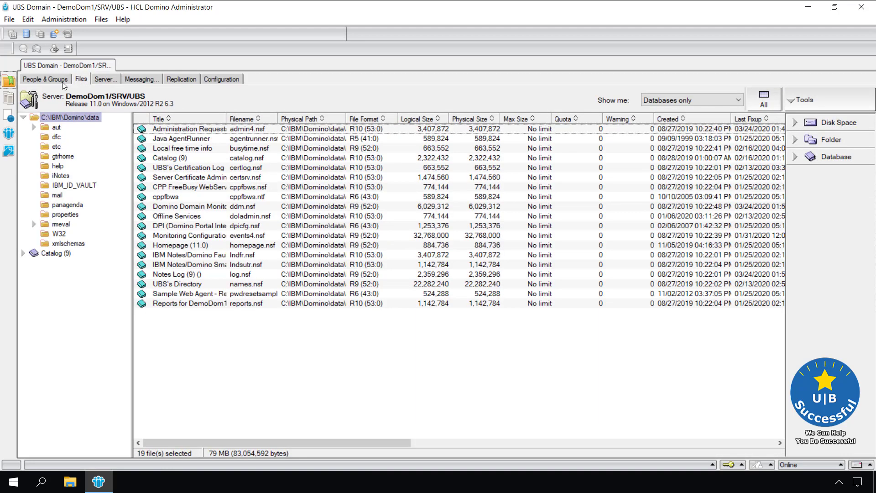
{"action": "double_click", "coordinate": [202, 129]}
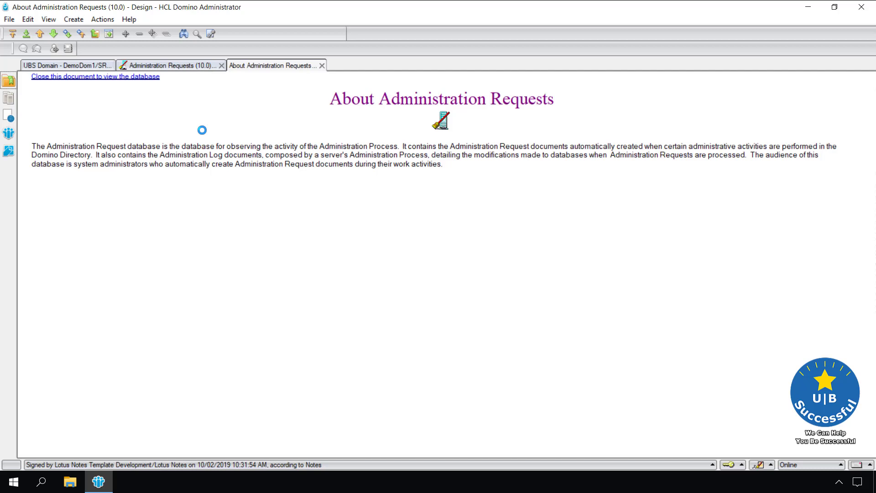
{"action": "left_click", "coordinate": [322, 65]}
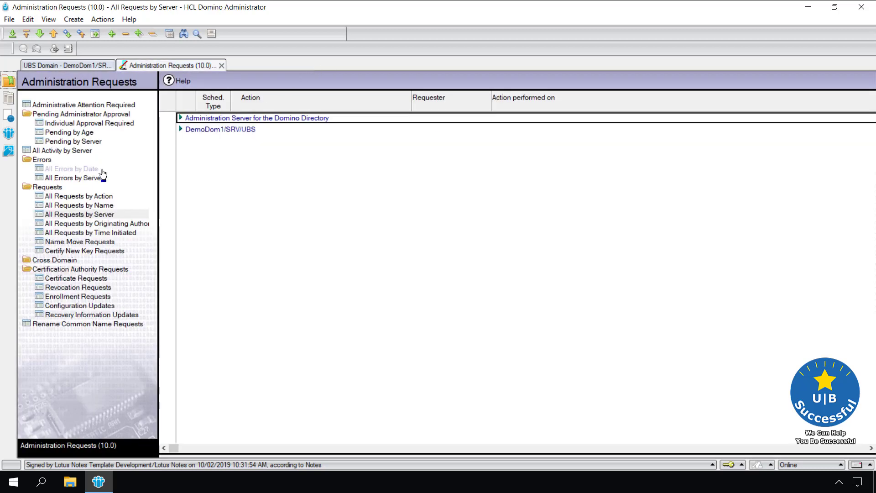
Check the Individual Approval Required and All Requests by Action views, and close the Administration Requests database
{"action": "left_click", "coordinate": [82, 124]}
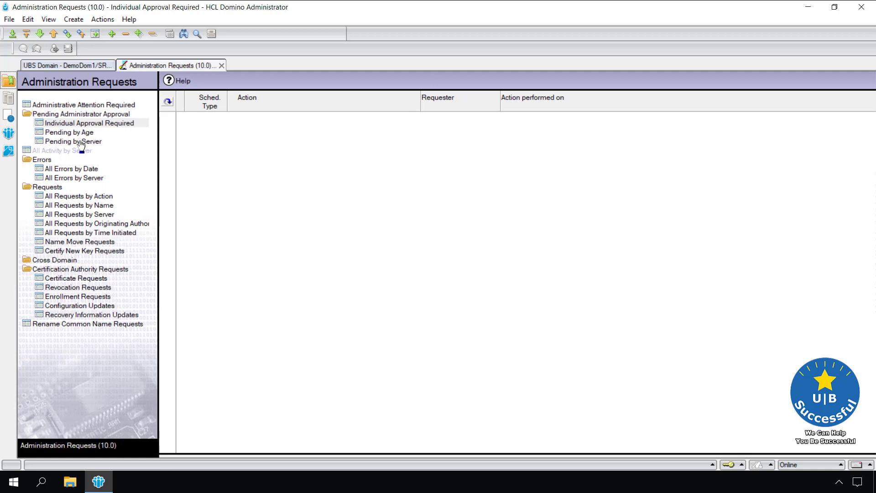
{"action": "left_click", "coordinate": [73, 198]}
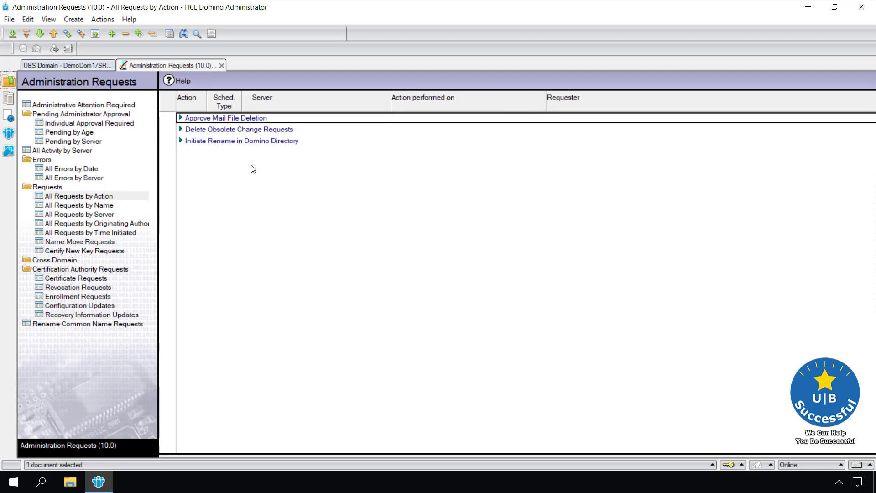
{"action": "left_click", "coordinate": [222, 66]}
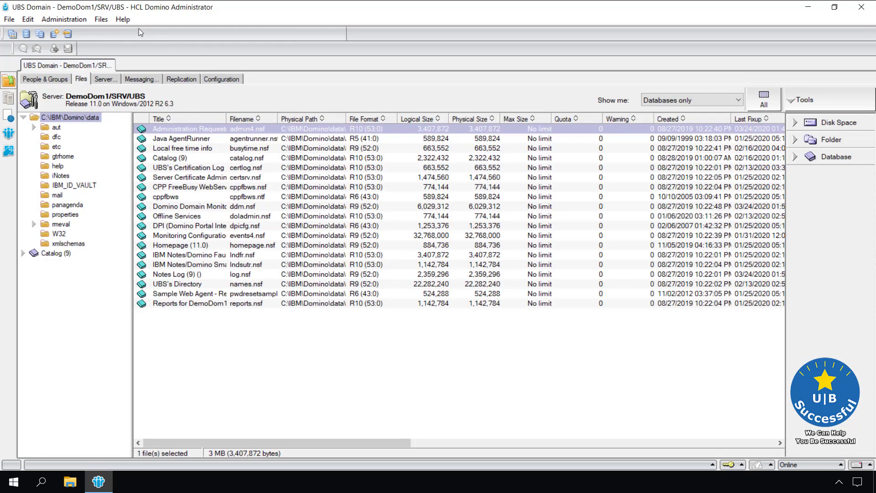
Look up the One Domain list of AdminP Administration Process Requests in the Domino Administrator help, within the Administration Process topics
{"action": "left_click", "coordinate": [121, 19]}
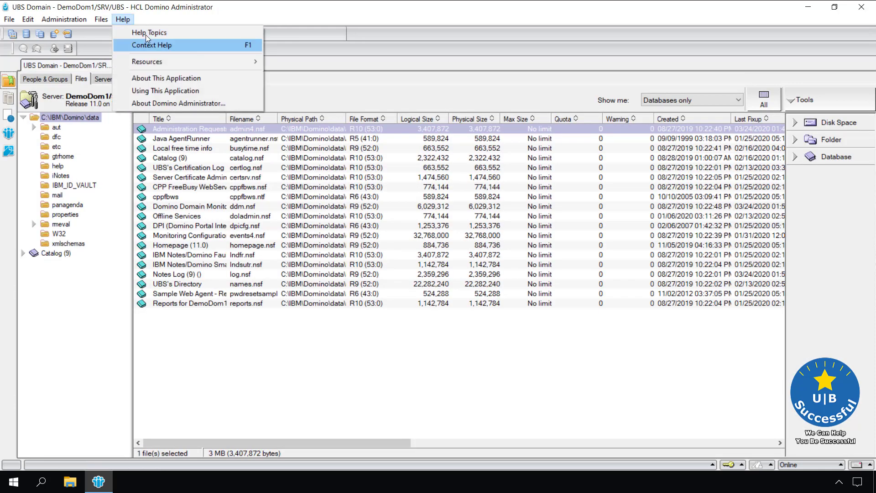
{"action": "left_click", "coordinate": [145, 32]}
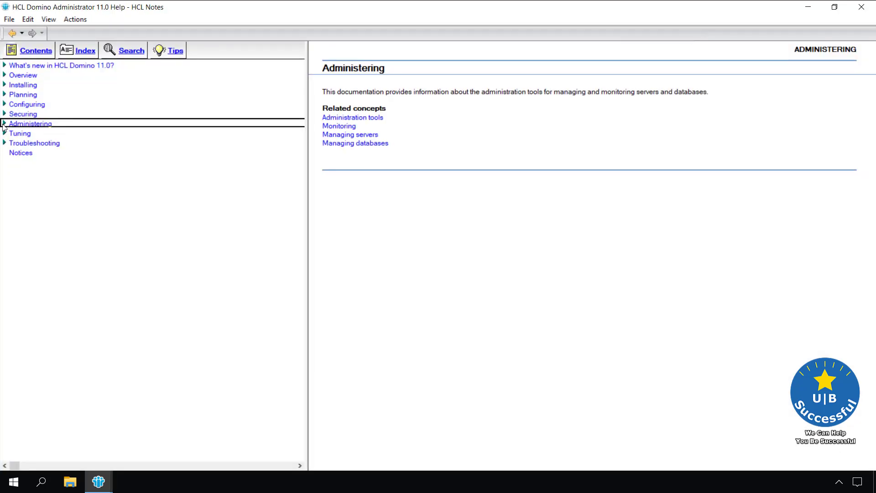
{"action": "left_click", "coordinate": [4, 123]}
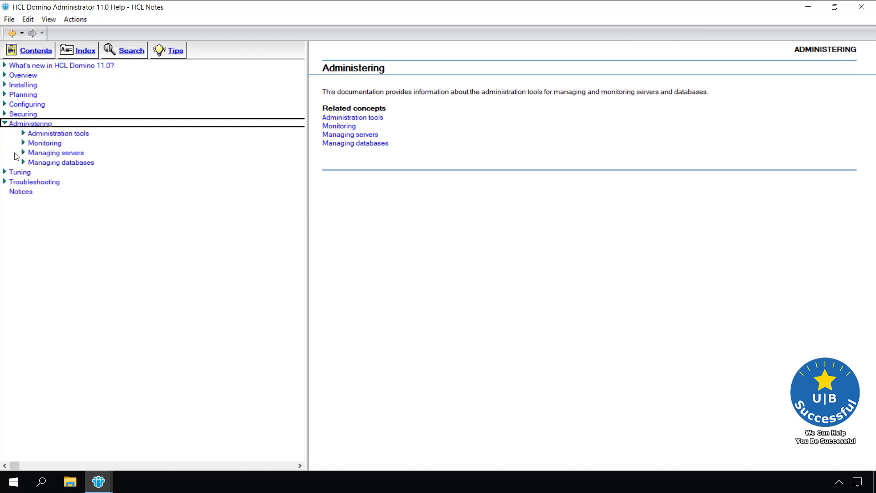
{"action": "left_click", "coordinate": [23, 133]}
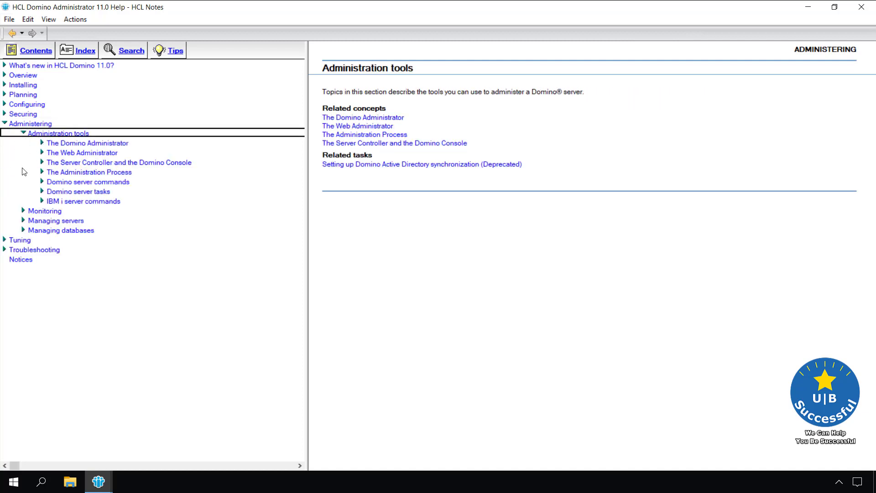
{"action": "left_click", "coordinate": [42, 172]}
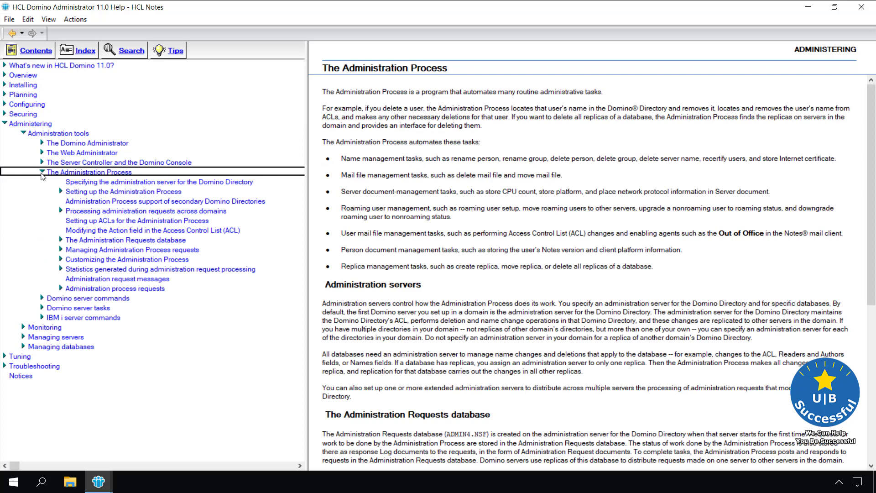
{"action": "left_click", "coordinate": [61, 289]}
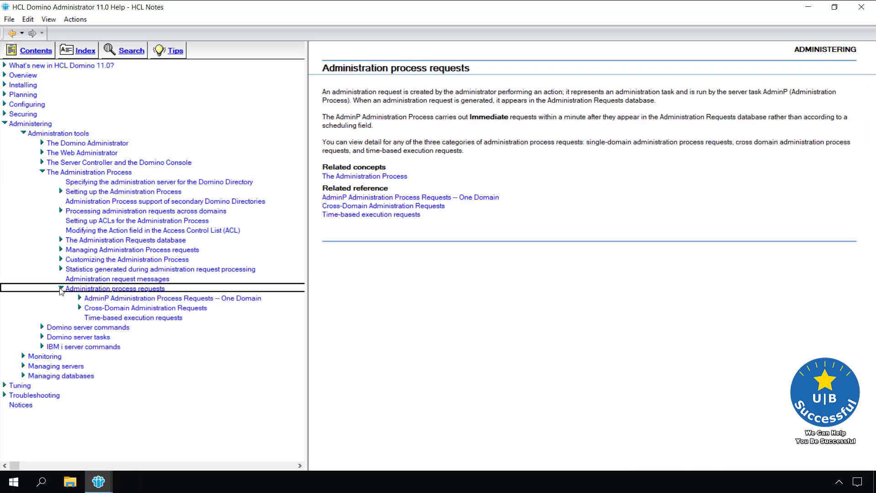
{"action": "left_click", "coordinate": [80, 299]}
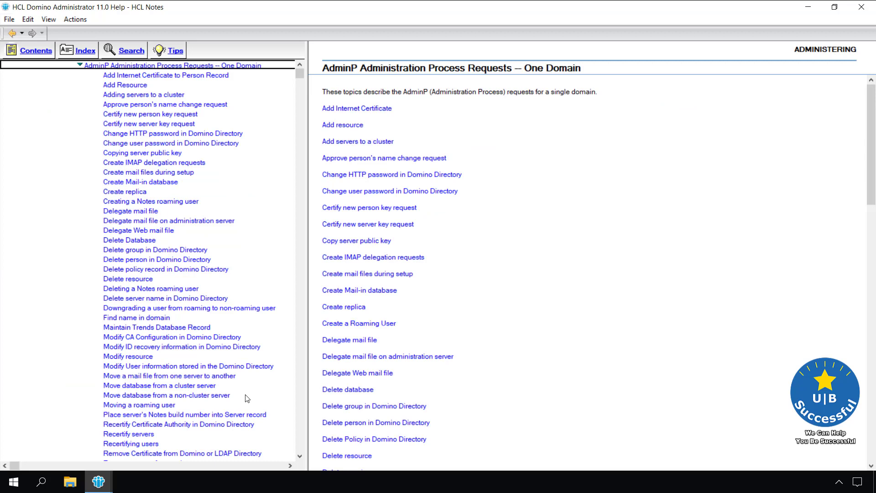
Read the Rename person help topic through to its table of request timings, then close the help
{"action": "scroll", "coordinate": [247, 398], "scroll_direction": "down", "scroll_amount": 3}
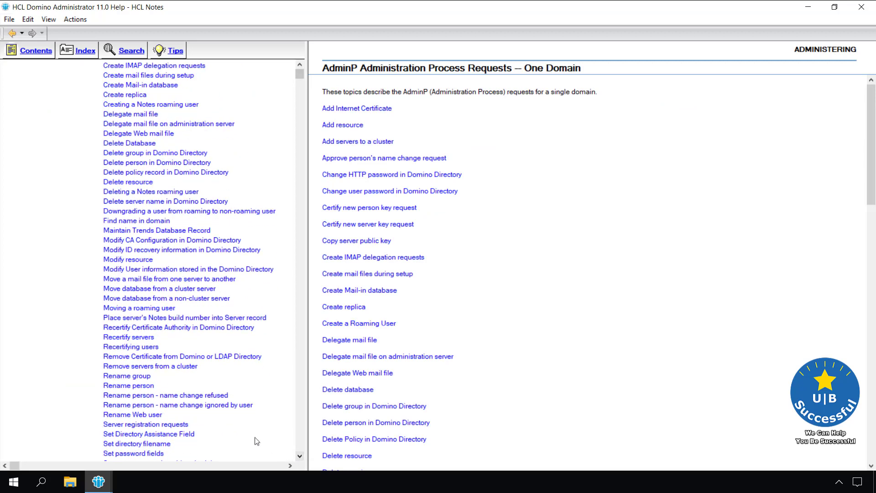
{"action": "left_click", "coordinate": [132, 386]}
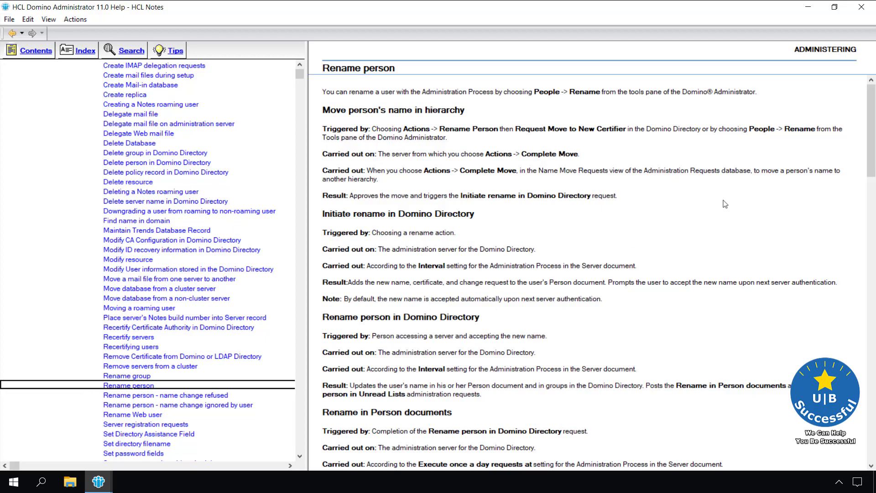
{"action": "left_click_drag", "start_coordinate": [872, 134], "coordinate": [874, 395]}
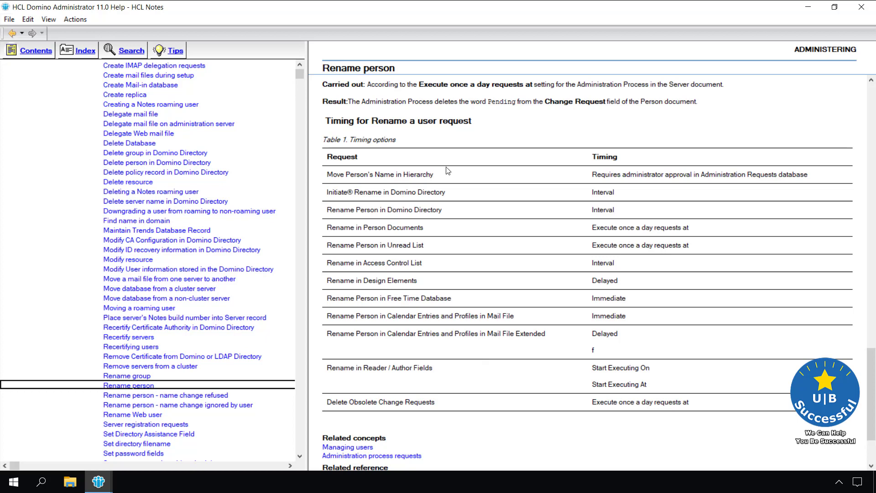
{"action": "left_click", "coordinate": [860, 8]}
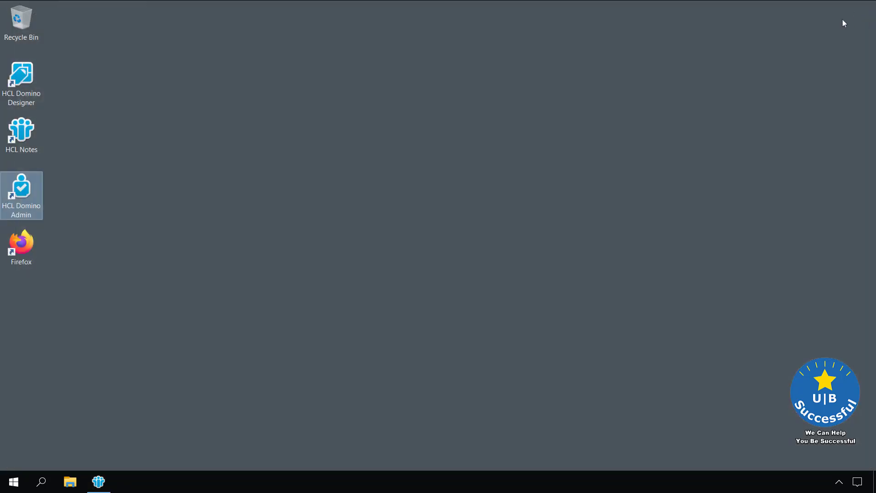
Switch back to Domino Administrator, view the basic name and mail details in the renamed user's person document, and close it
{"action": "left_click", "coordinate": [98, 485]}
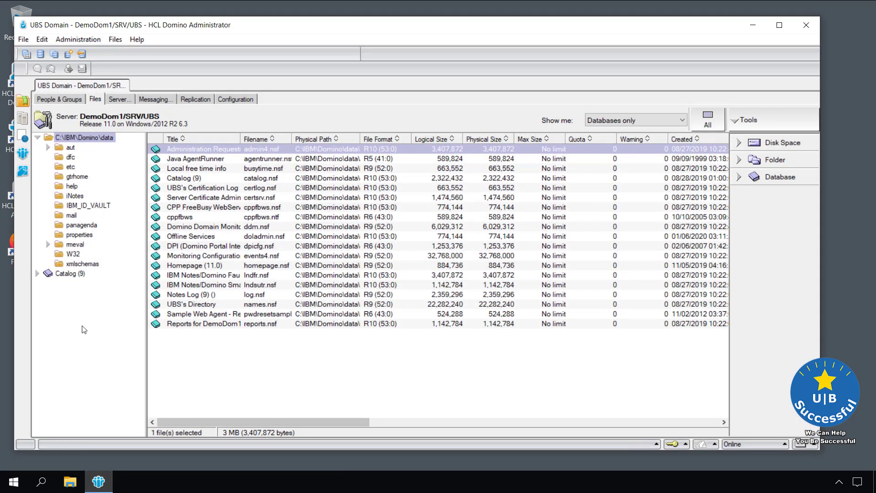
{"action": "left_click", "coordinate": [64, 99]}
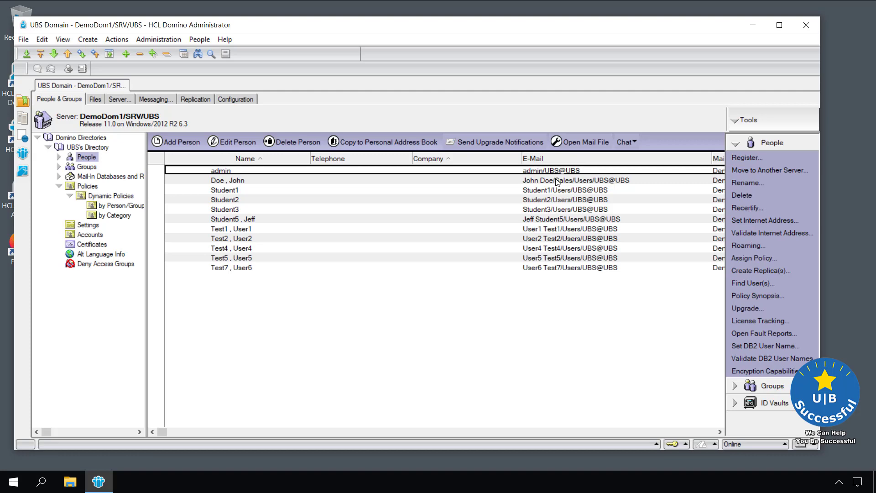
{"action": "double_click", "coordinate": [557, 182]}
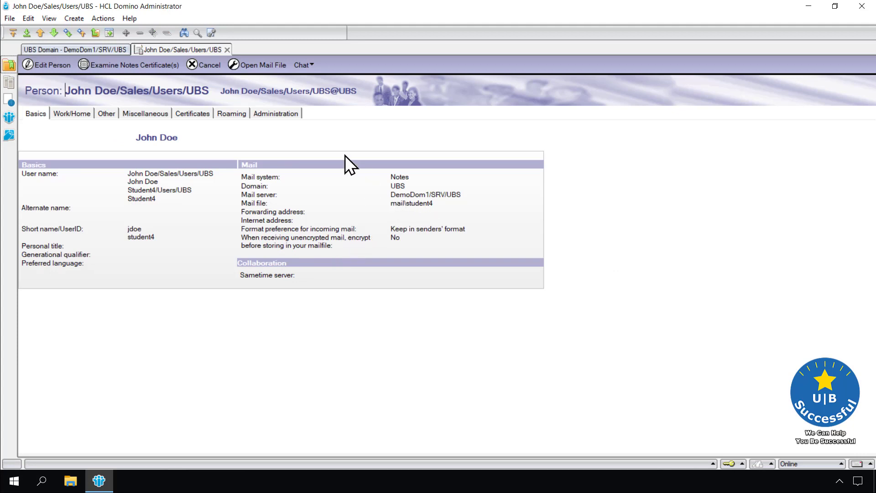
{"action": "left_click", "coordinate": [228, 50]}
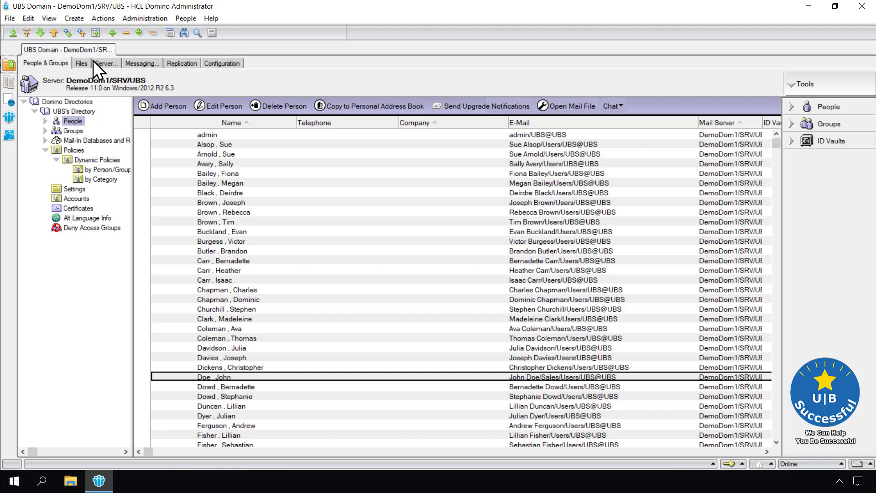
Open the student4.nsf mail database from the server's mail folder and display its application properties
{"action": "left_click", "coordinate": [78, 63]}
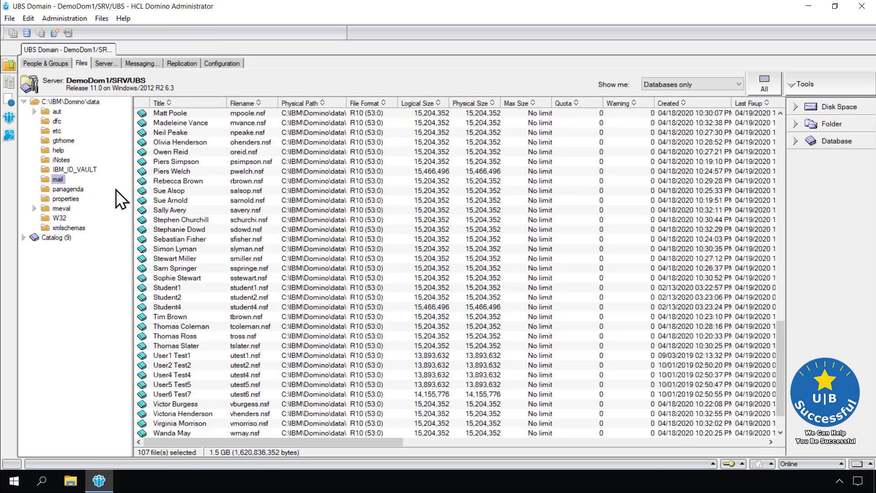
{"action": "left_click", "coordinate": [195, 306]}
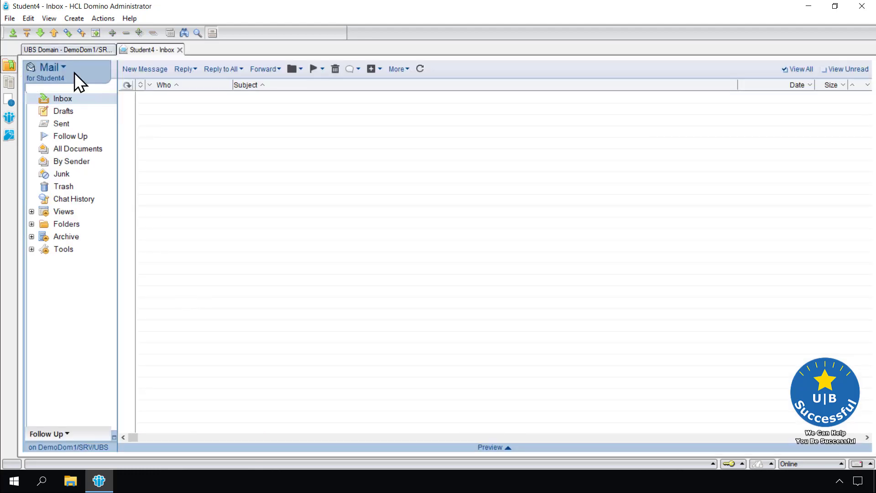
{"action": "left_click", "coordinate": [12, 20]}
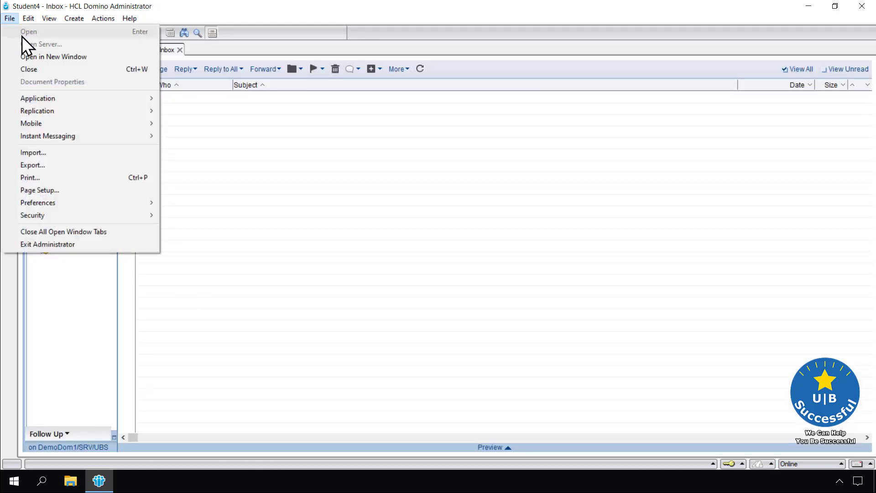
{"action": "mouse_move", "coordinate": [59, 95]}
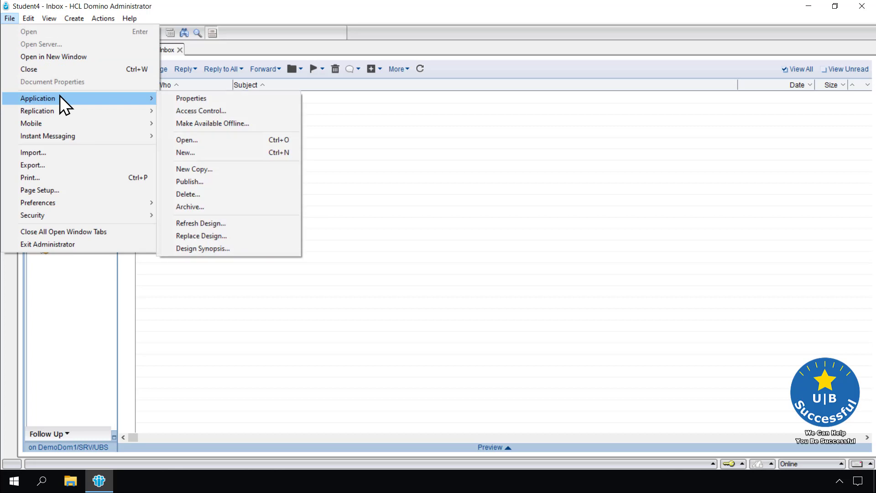
{"action": "left_click", "coordinate": [181, 97]}
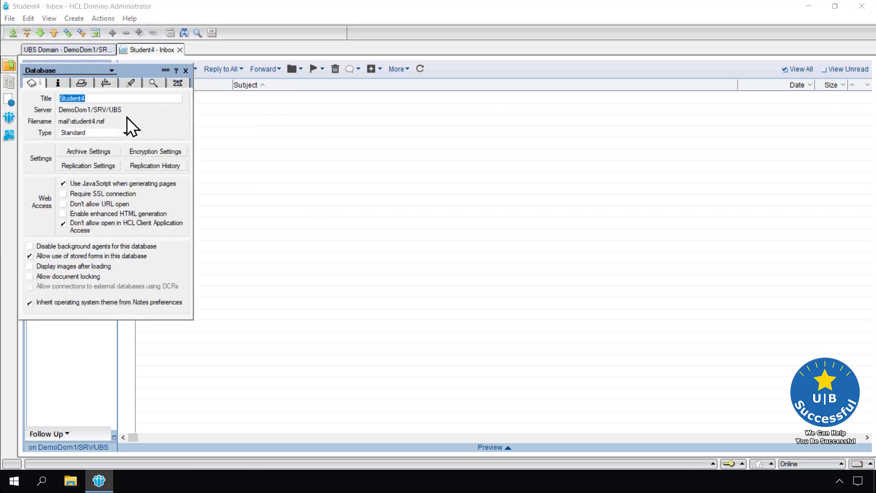
Replace the mail database title with the renamed user's full name, and close the properties and the mail database
{"action": "left_click", "coordinate": [96, 96]}
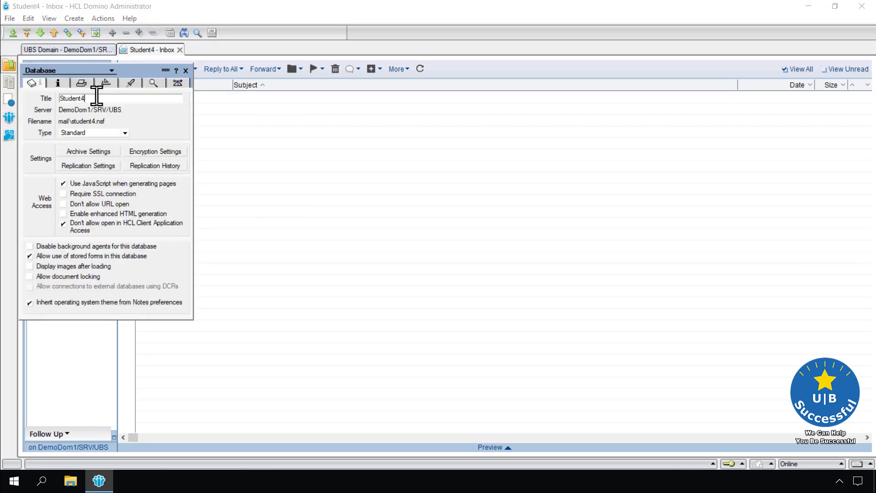
{"action": "left_click_drag", "start_coordinate": [97, 97], "coordinate": [41, 96]}
{"action": "type", "text": "John Dow"}
{"action": "key", "text": "BackSpace"}
{"action": "type", "text": "e"}
{"action": "left_click", "coordinate": [185, 95]}
{"action": "left_click", "coordinate": [185, 70]}
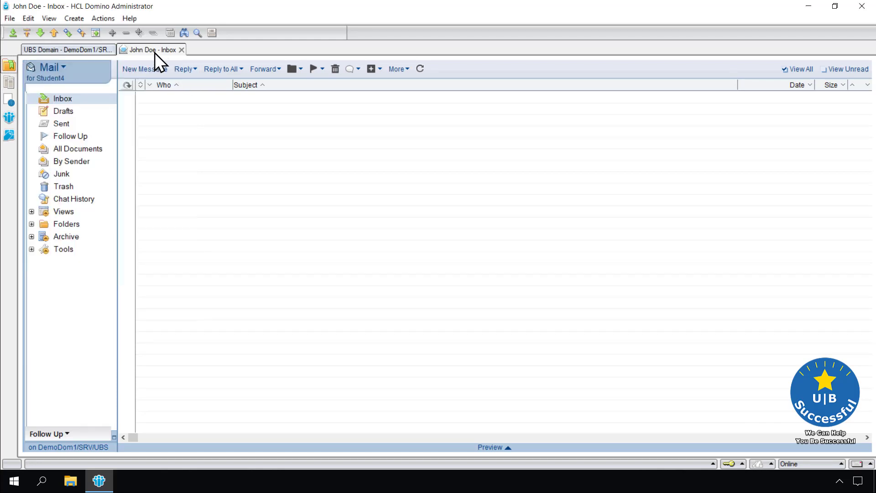
{"action": "left_click", "coordinate": [181, 50]}
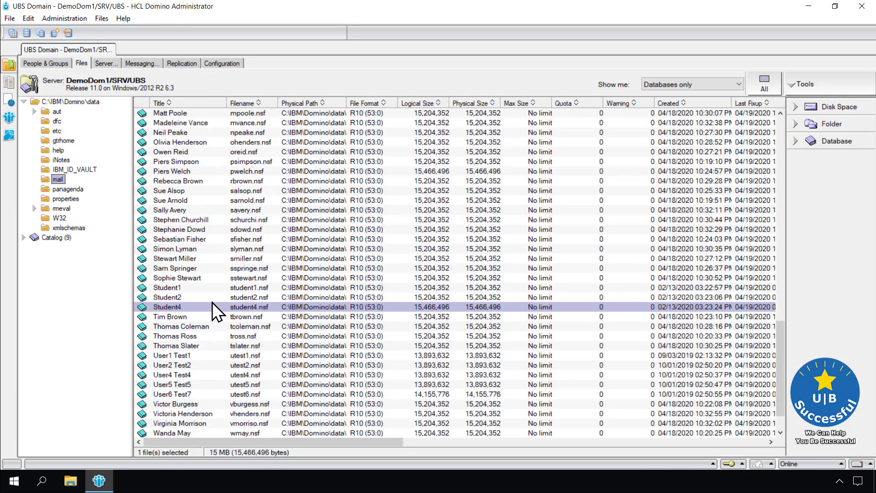
Refresh the server's file list and locate student4.nsf under its new title in the mail folder
{"action": "key", "text": "F9"}
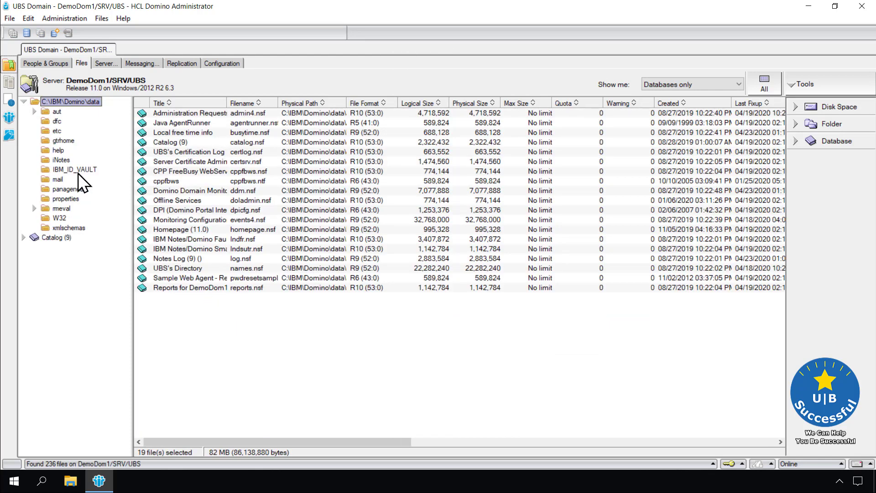
{"action": "left_click", "coordinate": [58, 180]}
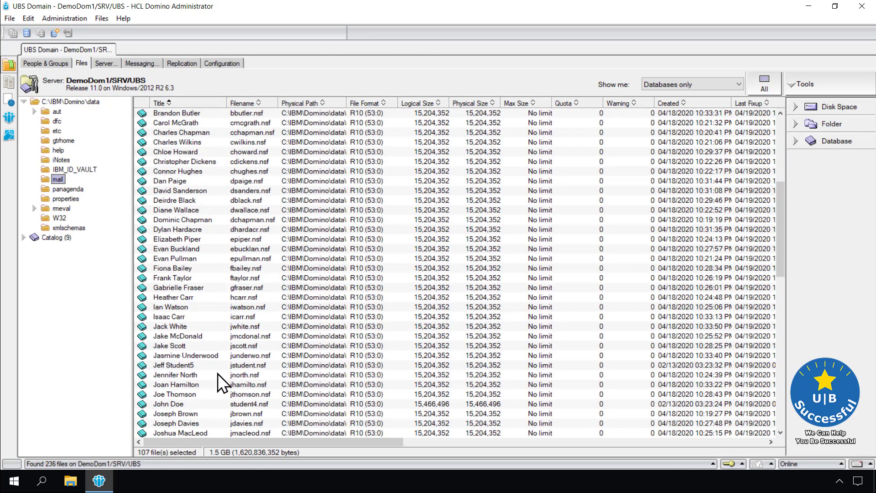
{"action": "left_click", "coordinate": [194, 404]}
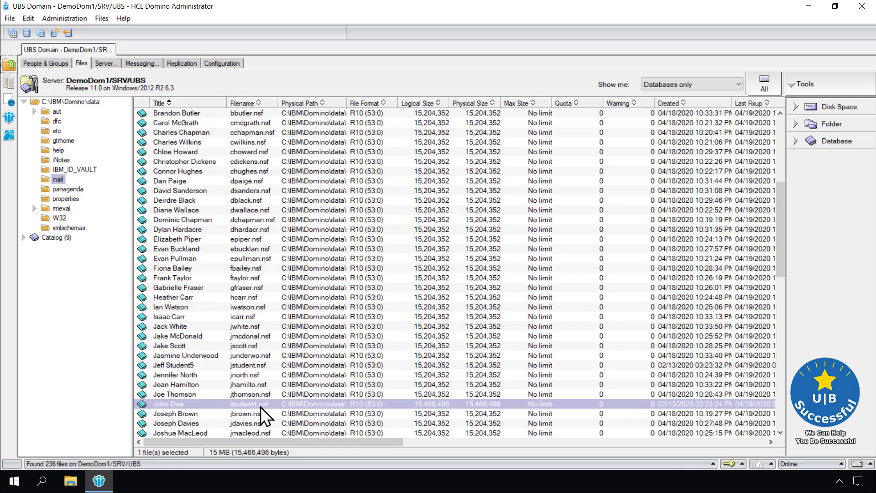